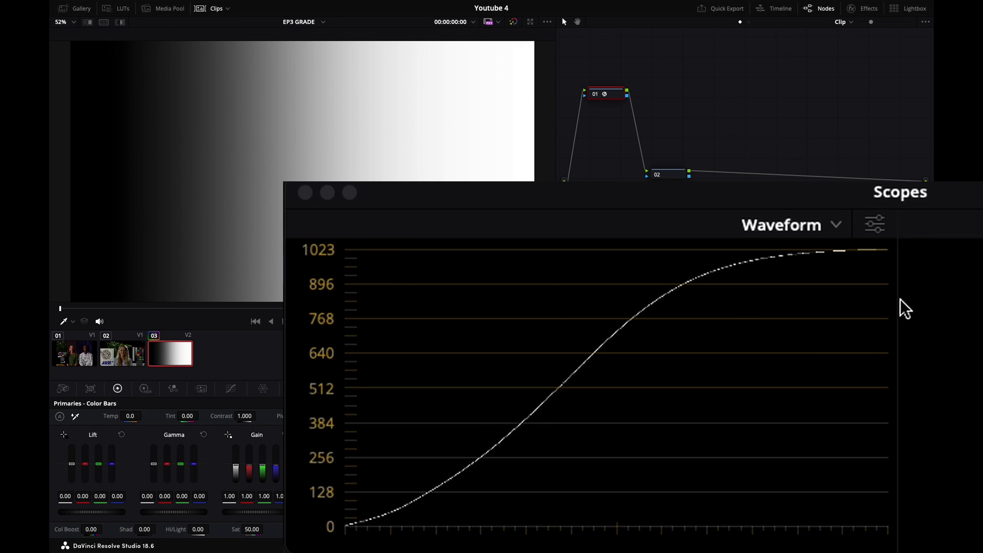
# Set the output colour space to Same as Timeline in Color Management and save.
pyautogui.moveTo(671, 441); pyautogui.dragTo(493, 520)
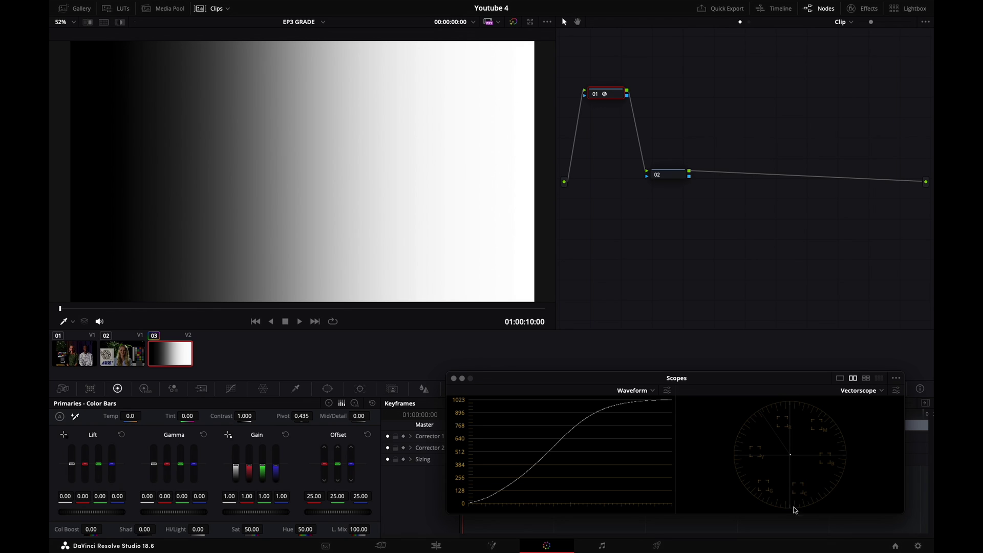
pyautogui.click(918, 546)
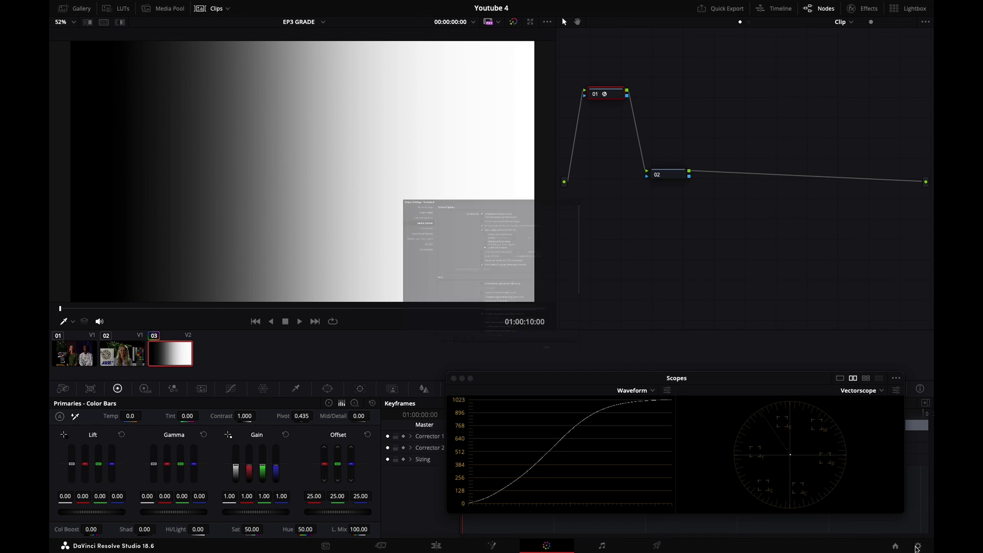
pyautogui.click(307, 118)
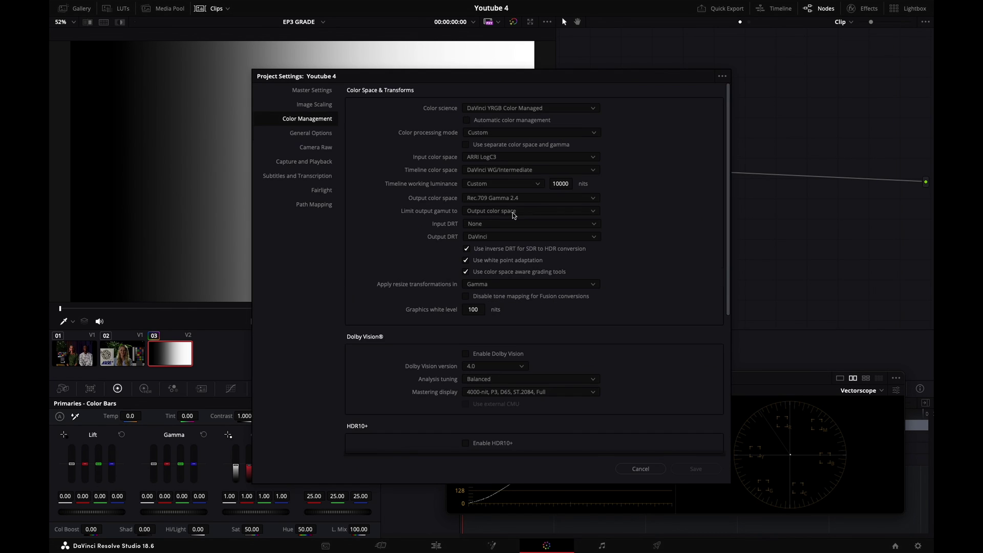
pyautogui.click(506, 200)
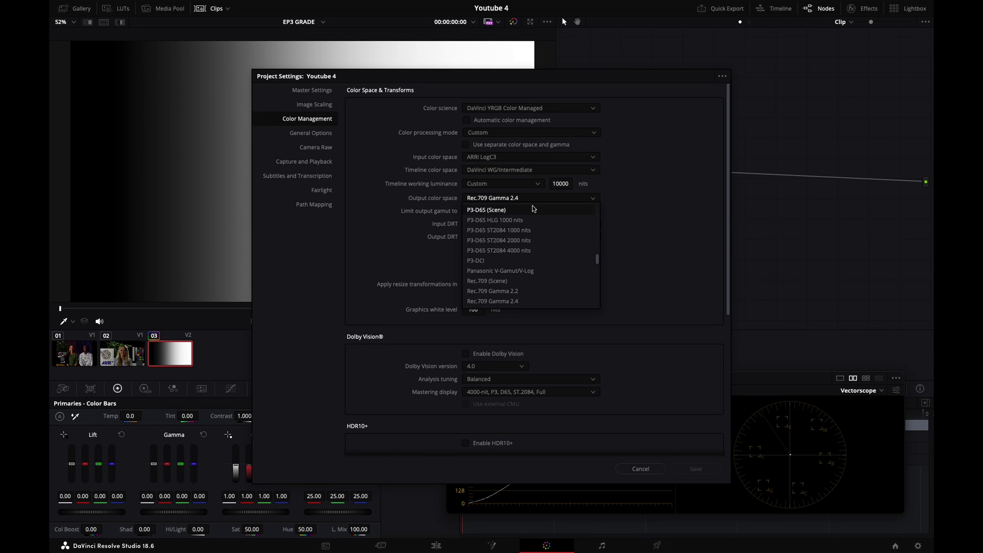
pyautogui.scroll(5, 592, 254)
pyautogui.click(547, 211)
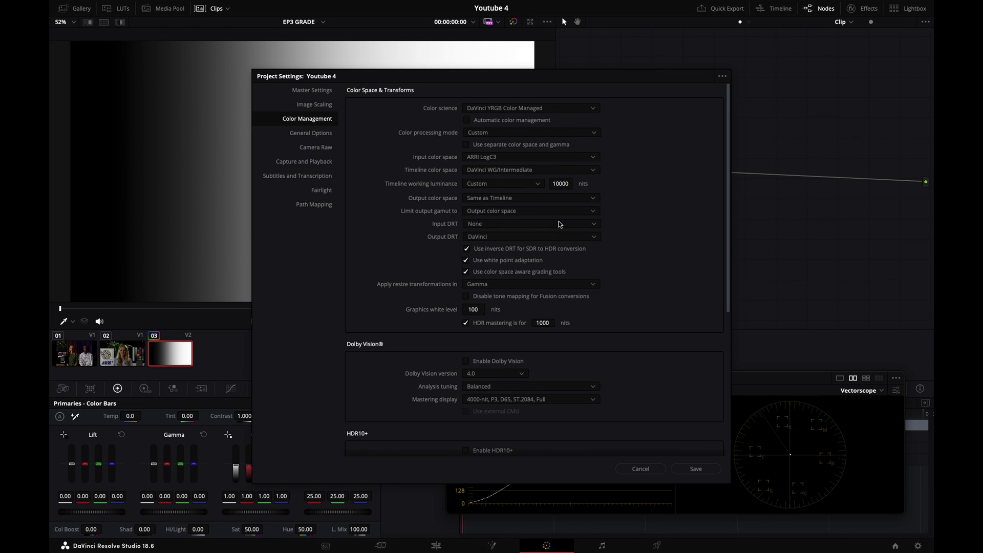
pyautogui.click(695, 468)
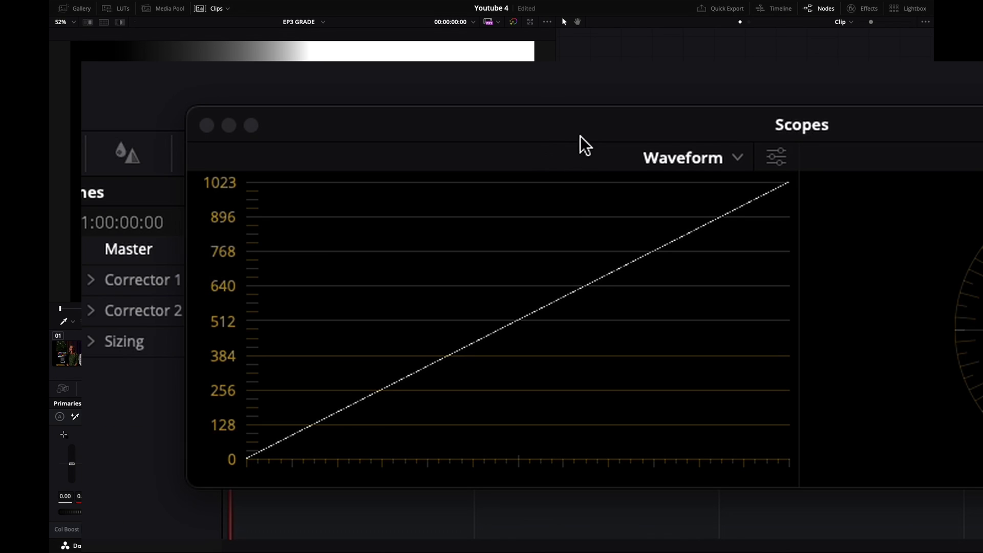
# Lower the ramp's contrast slightly below 1, then undo it back to the default.
pyautogui.moveTo(602, 157)
pyautogui.mouseDown()
pyautogui.moveTo(103, 423)
pyautogui.moveTo(394, 115)
pyautogui.mouseUp()
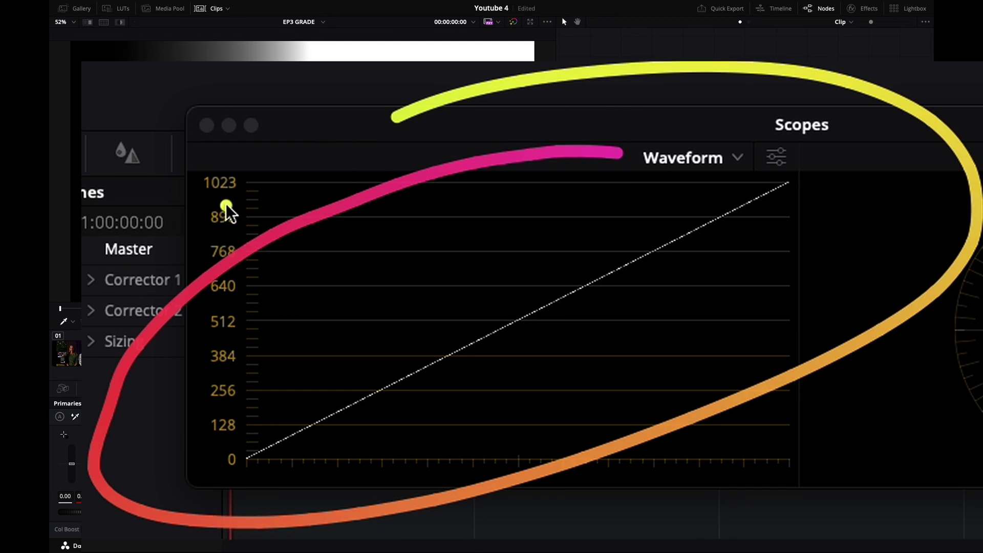
pyautogui.moveTo(179, 430)
pyautogui.mouseDown()
pyautogui.moveTo(270, 487)
pyautogui.moveTo(263, 436)
pyautogui.mouseUp()
pyautogui.moveTo(801, 169); pyautogui.dragTo(768, 149)
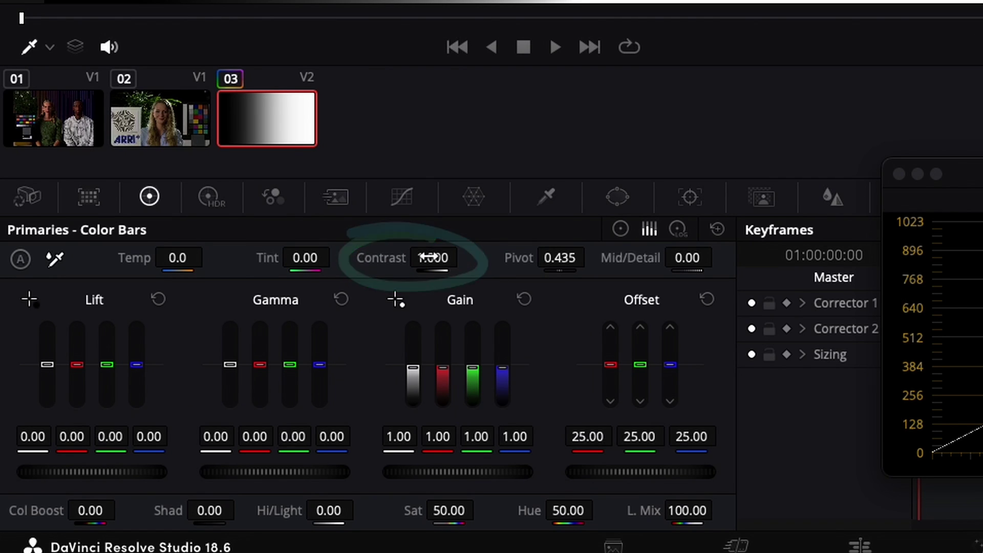
pyautogui.moveTo(401, 256)
pyautogui.mouseDown()
pyautogui.moveTo(386, 254)
pyautogui.moveTo(421, 254)
pyautogui.moveTo(405, 255)
pyautogui.mouseUp()
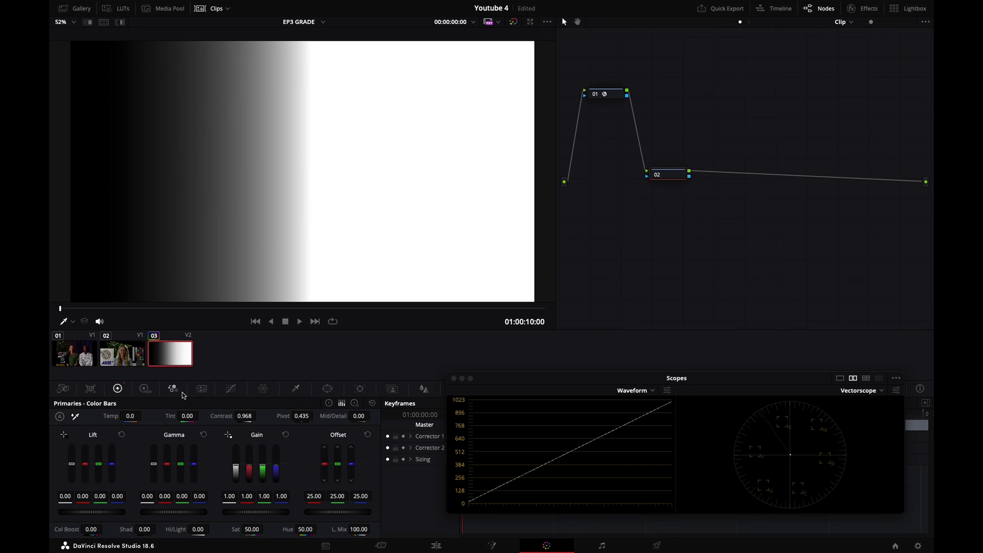
pyautogui.hotkey('ctrl', 'z')
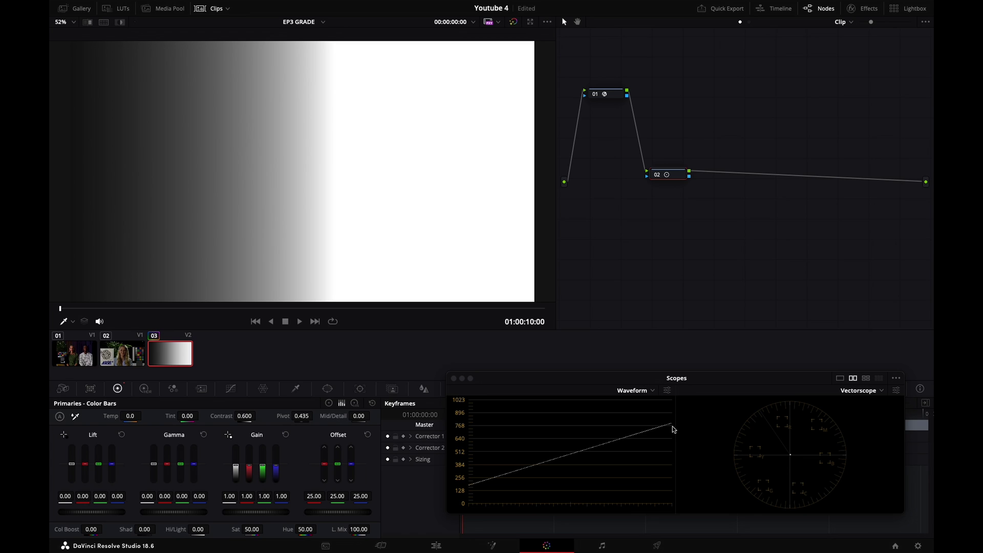
# Raise the contrast to 1.286 so the ramp's waveform clips at 0 and 1023.
pyautogui.moveTo(672, 426); pyautogui.dragTo(664, 481)
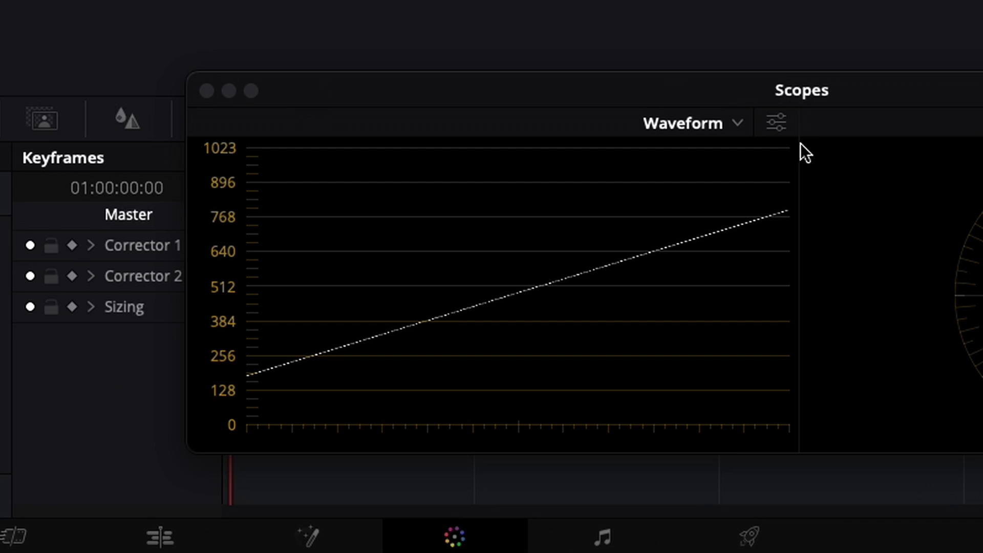
pyautogui.moveTo(675, 397); pyautogui.dragTo(656, 401)
pyautogui.moveTo(751, 150); pyautogui.dragTo(758, 144)
pyautogui.moveTo(794, 198); pyautogui.dragTo(783, 202)
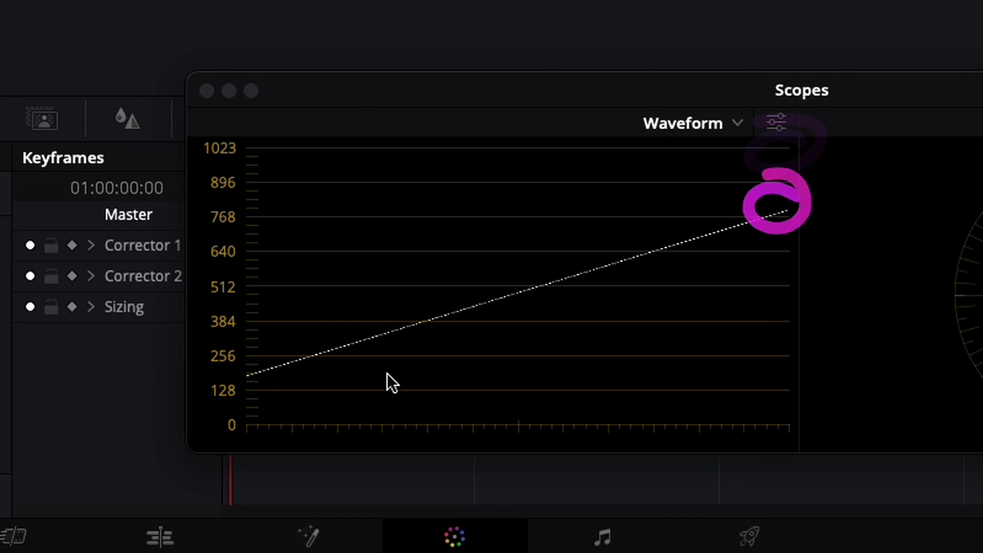
pyautogui.moveTo(294, 356); pyautogui.dragTo(291, 379)
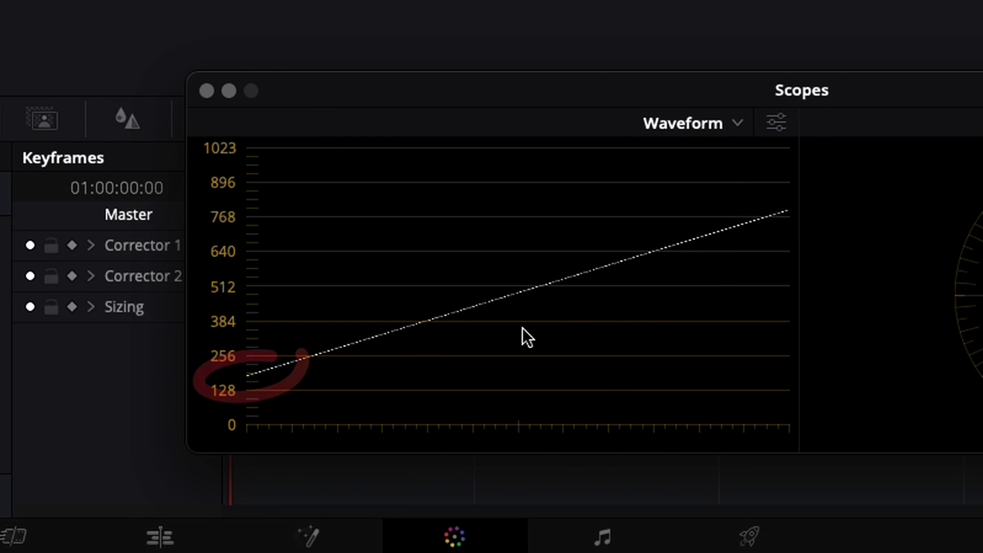
pyautogui.moveTo(781, 222)
pyautogui.mouseDown()
pyautogui.moveTo(753, 368)
pyautogui.moveTo(807, 329)
pyautogui.mouseUp()
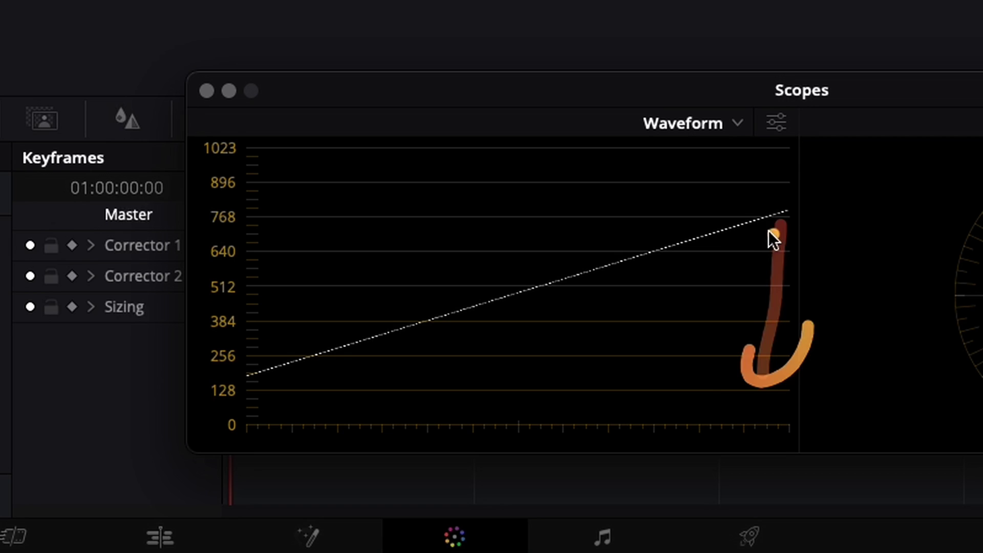
pyautogui.moveTo(734, 242); pyautogui.dragTo(809, 236)
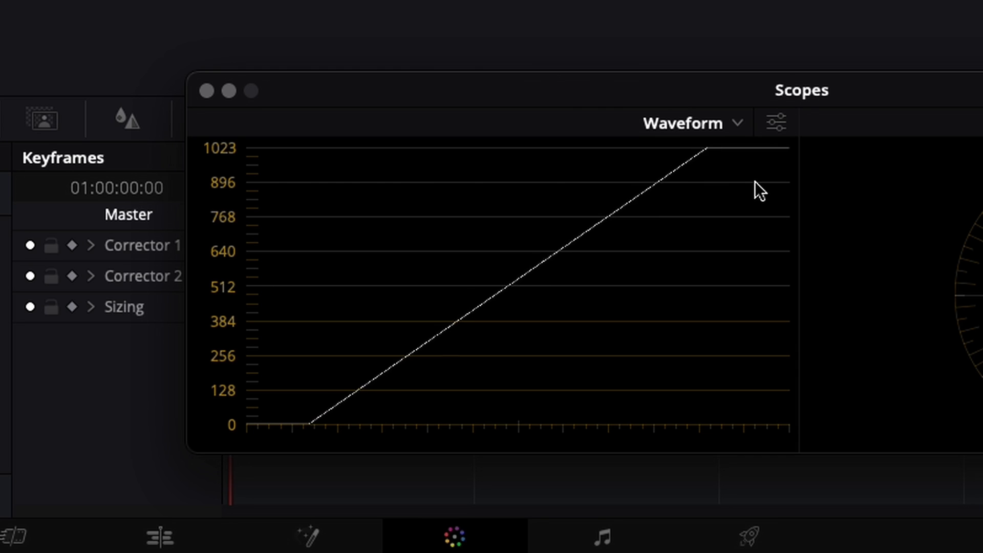
pyautogui.moveTo(783, 221)
pyautogui.mouseDown()
pyautogui.moveTo(763, 370)
pyautogui.moveTo(811, 325)
pyautogui.mouseUp()
pyautogui.moveTo(738, 241); pyautogui.dragTo(804, 247)
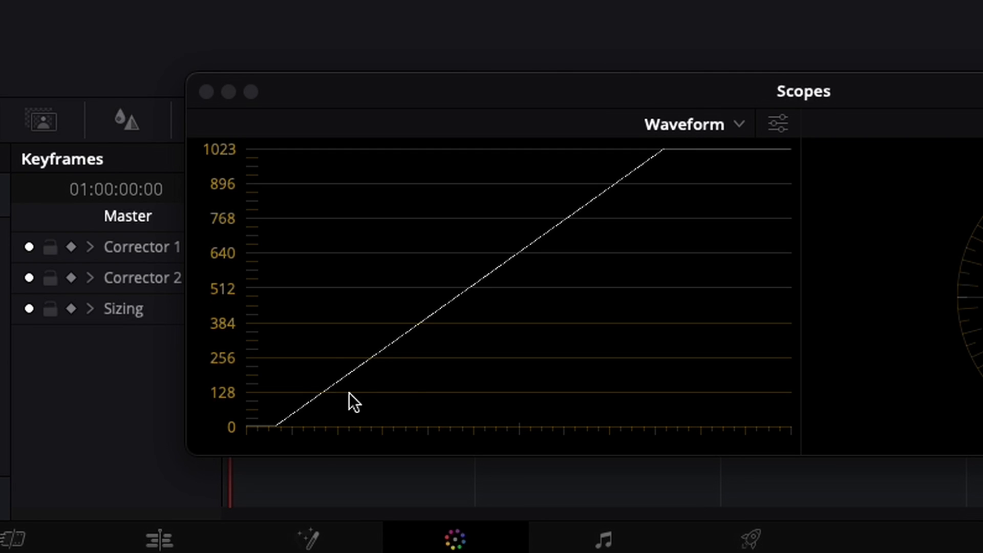
pyautogui.moveTo(352, 347); pyautogui.dragTo(324, 410)
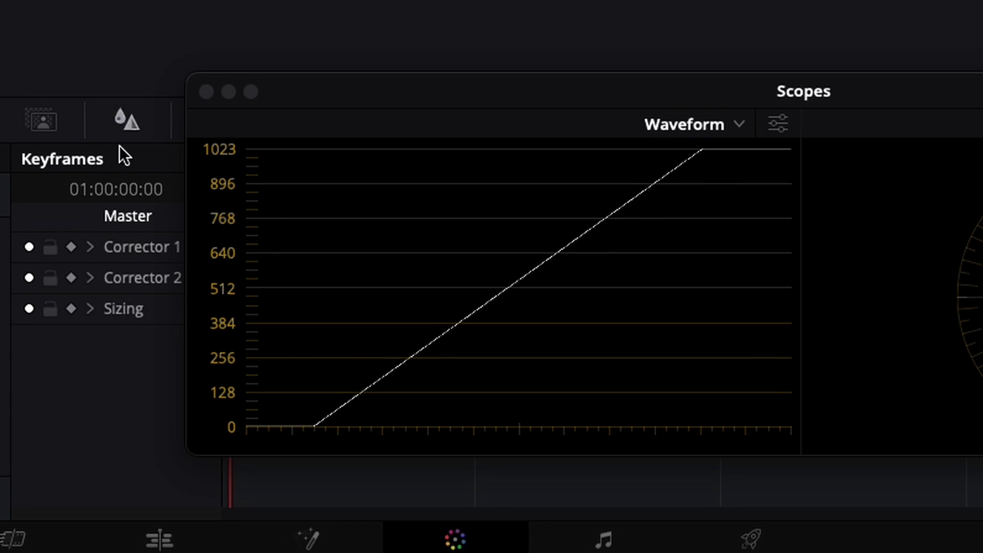
pyautogui.click(448, 401)
pyautogui.moveTo(386, 416); pyautogui.dragTo(780, 219)
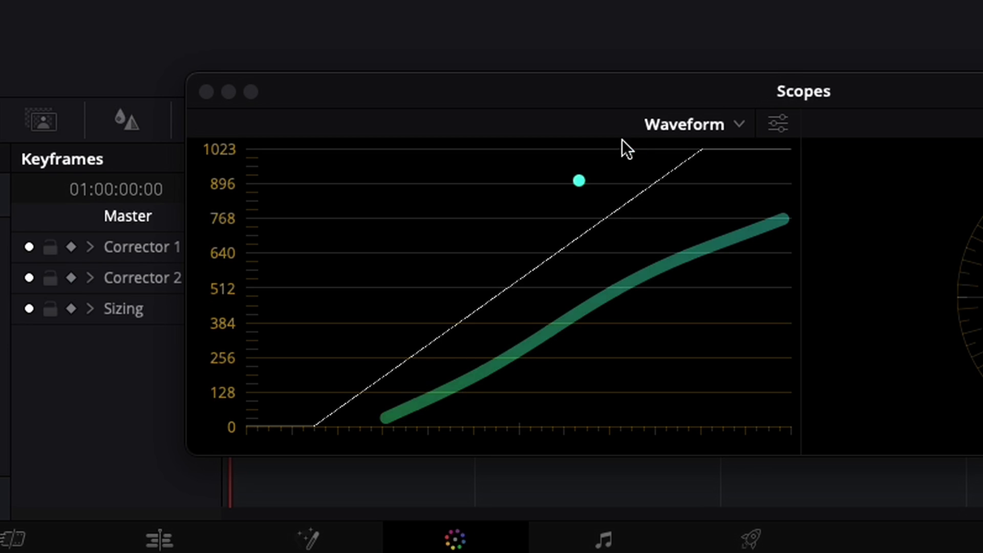
pyautogui.moveTo(651, 161); pyautogui.dragTo(258, 444)
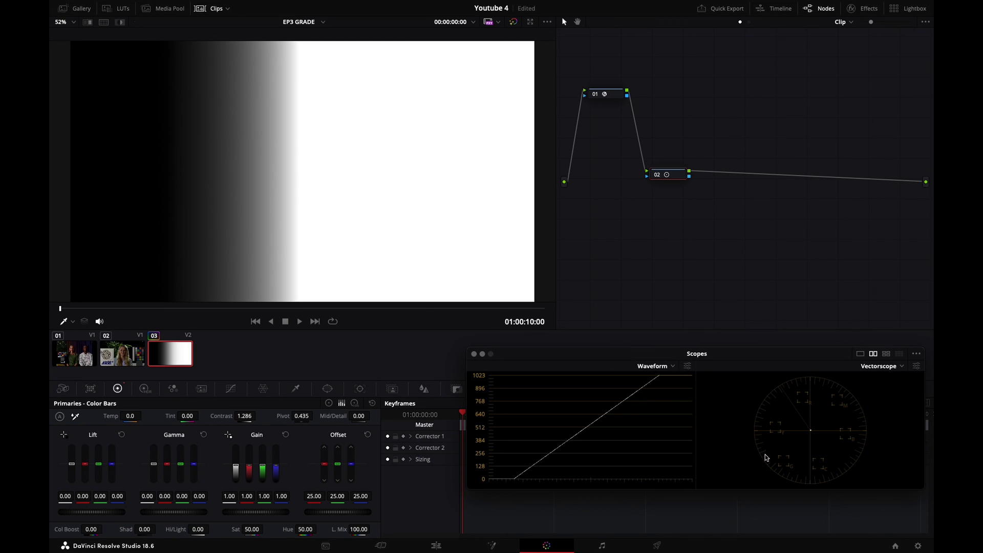
# Enable 'Use S-curve for contrast' in General Options and save the project settings.
pyautogui.click(916, 546)
pyautogui.moveTo(524, 81); pyautogui.dragTo(330, 31)
pyautogui.click(196, 124)
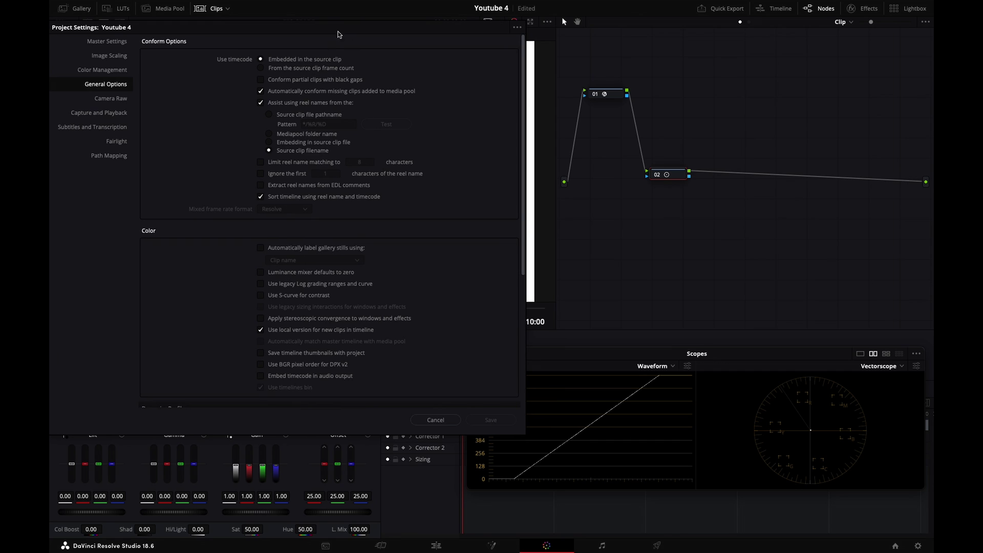
pyautogui.click(261, 296)
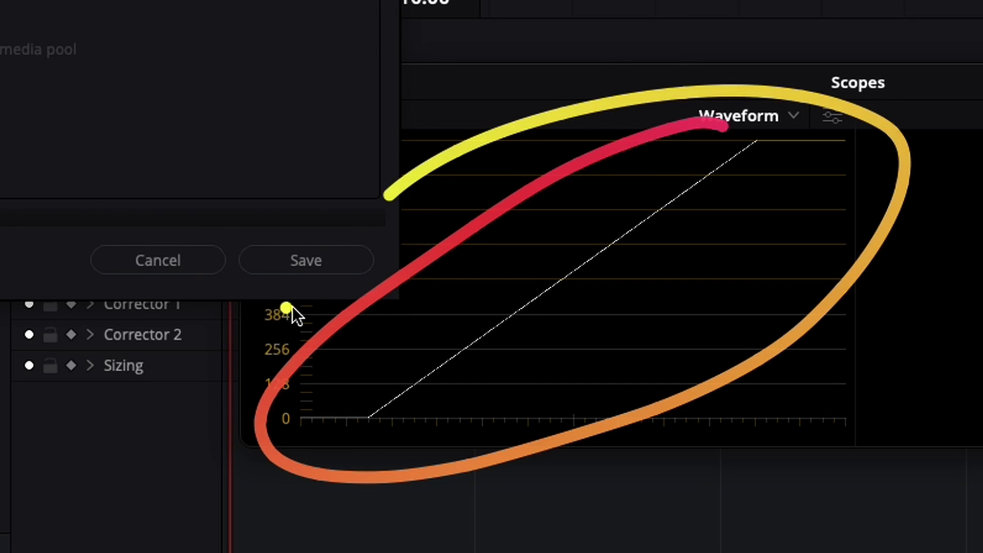
pyautogui.click(310, 265)
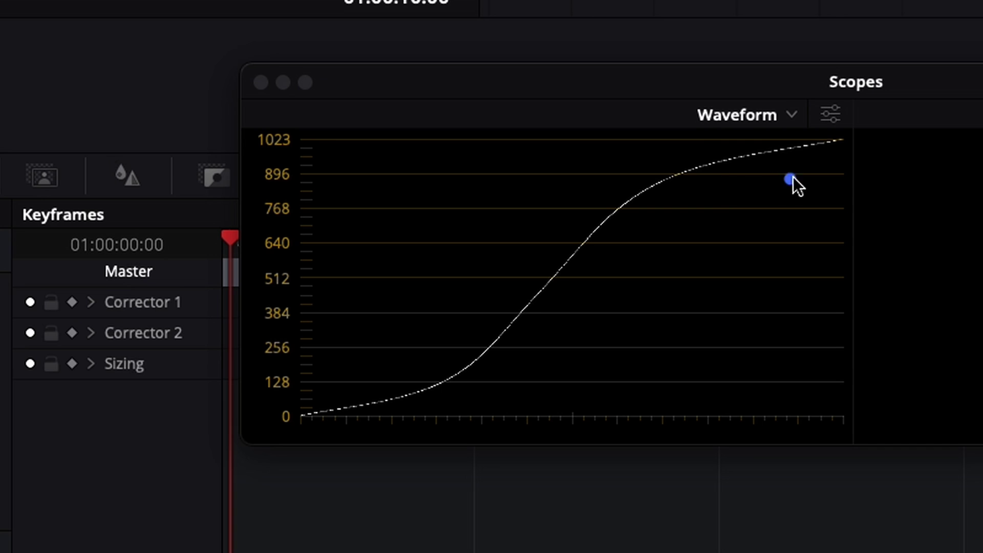
# Drag Contrast up to 1.540, steepening the ramp's S-shaped waveform in the midtones.
pyautogui.moveTo(829, 177)
pyautogui.mouseDown()
pyautogui.moveTo(753, 180)
pyautogui.moveTo(551, 328)
pyautogui.moveTo(274, 428)
pyautogui.mouseUp()
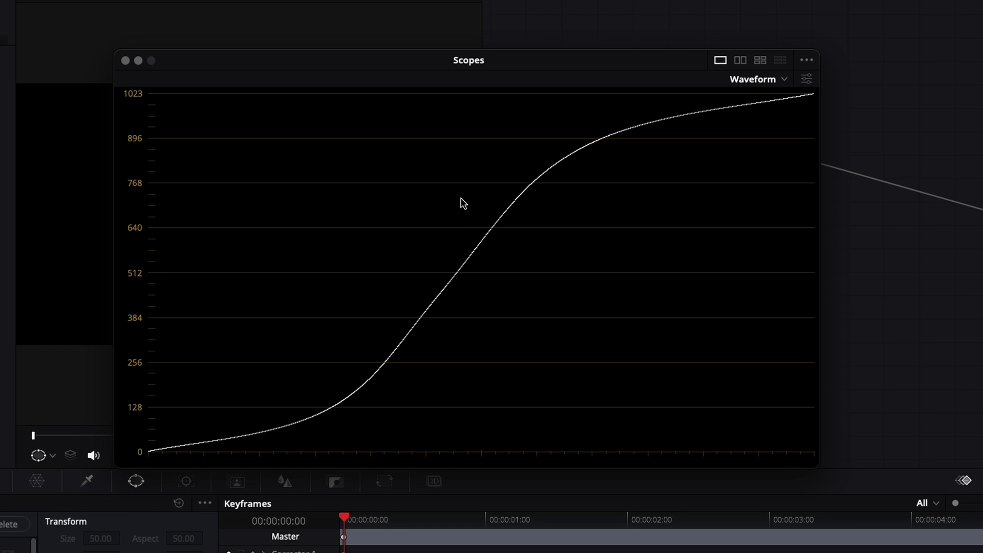
pyautogui.moveTo(467, 187)
pyautogui.mouseDown()
pyautogui.moveTo(351, 400)
pyautogui.moveTo(441, 191)
pyautogui.moveTo(392, 233)
pyautogui.mouseUp()
pyautogui.moveTo(691, 83)
pyautogui.mouseDown()
pyautogui.moveTo(542, 121)
pyautogui.moveTo(797, 202)
pyautogui.moveTo(603, 83)
pyautogui.mouseUp()
pyautogui.moveTo(314, 355)
pyautogui.mouseDown()
pyautogui.moveTo(263, 486)
pyautogui.moveTo(199, 352)
pyautogui.mouseUp()
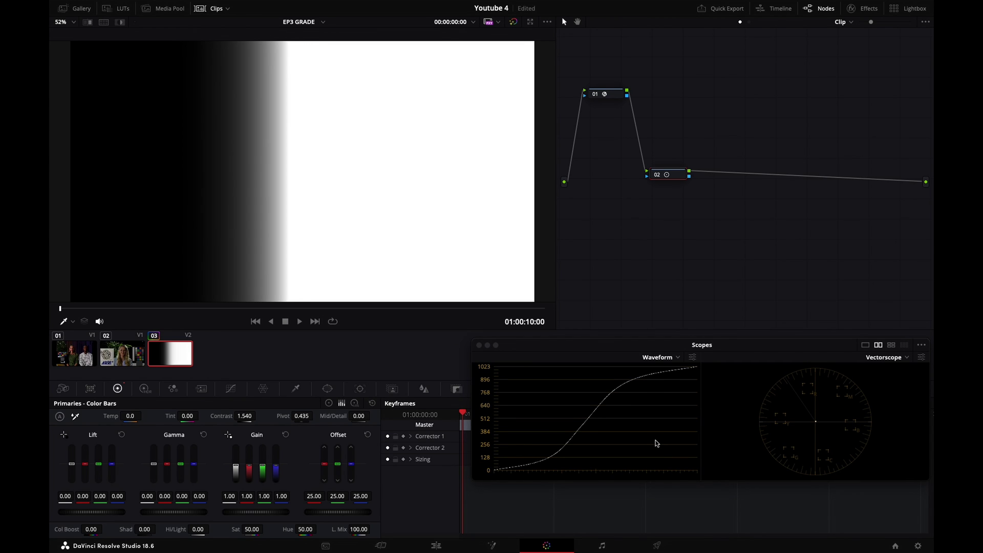
# Reset contrast to 1.000 and set the output colour space to Rec.709 Gamma.
pyautogui.hotkey('shift', 'Home')
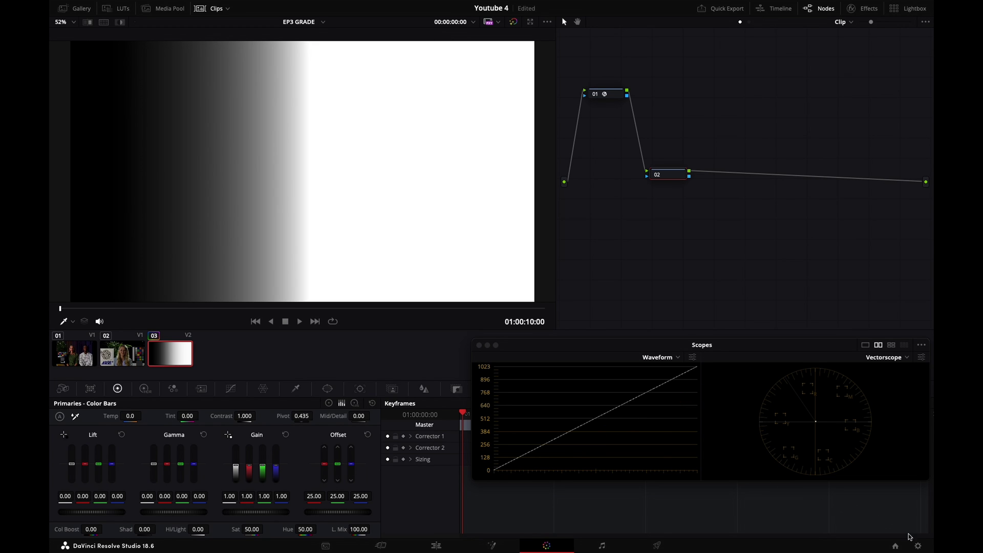
pyautogui.click(918, 546)
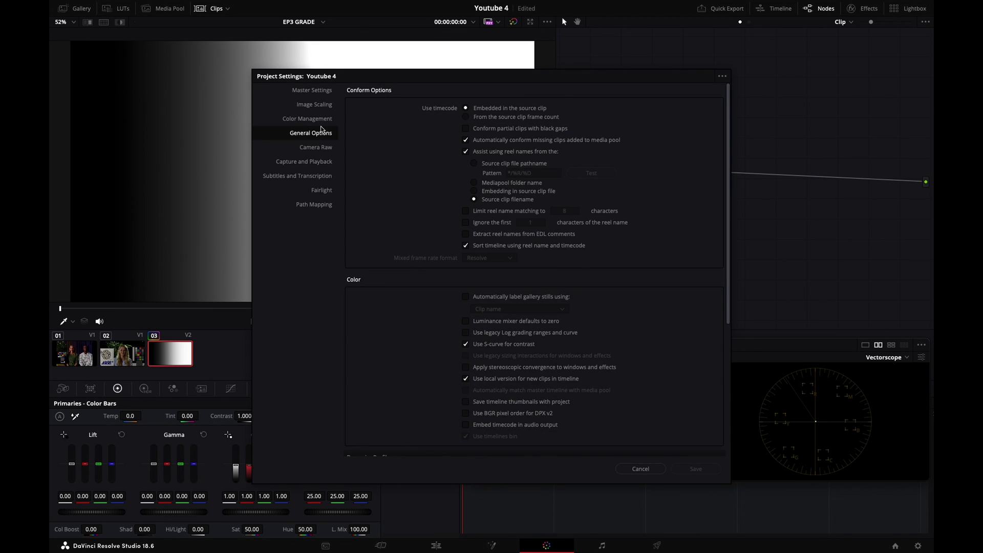
pyautogui.click(320, 120)
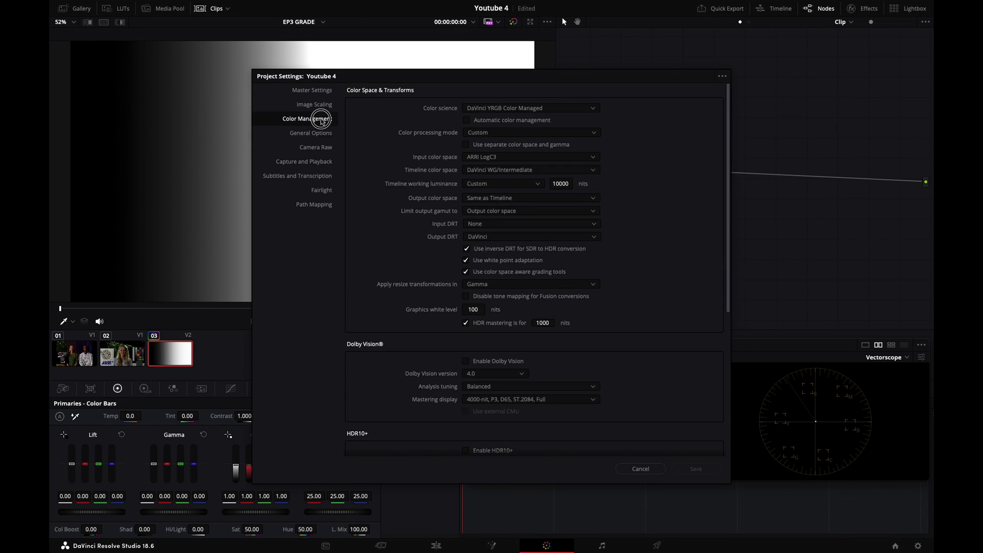
pyautogui.click(500, 200)
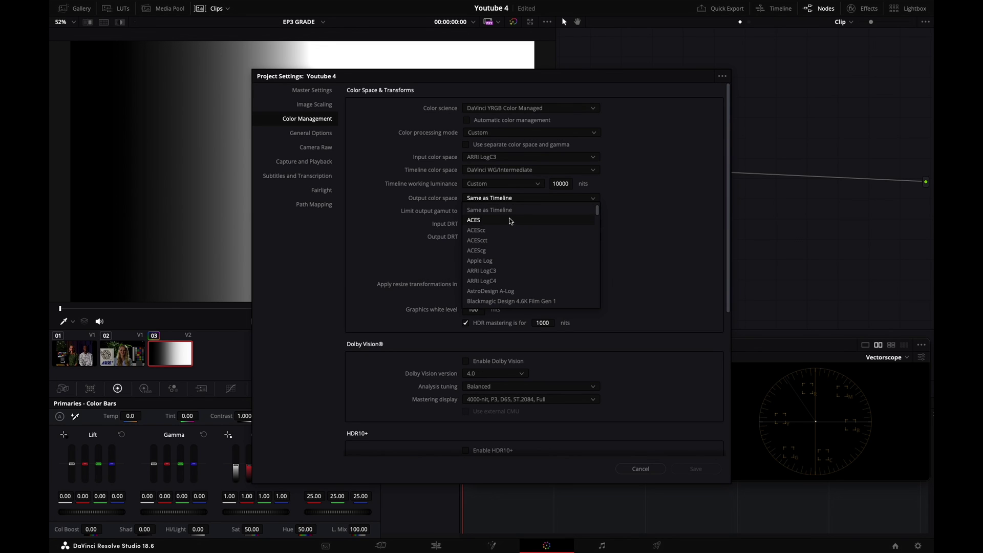
pyautogui.scroll(-10, 538, 287)
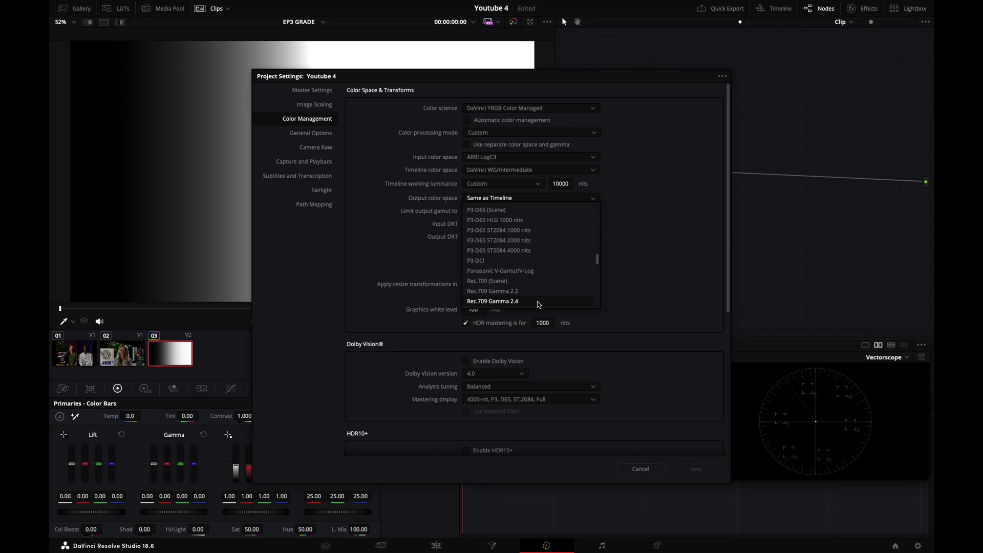
pyautogui.click(536, 303)
pyautogui.click(695, 468)
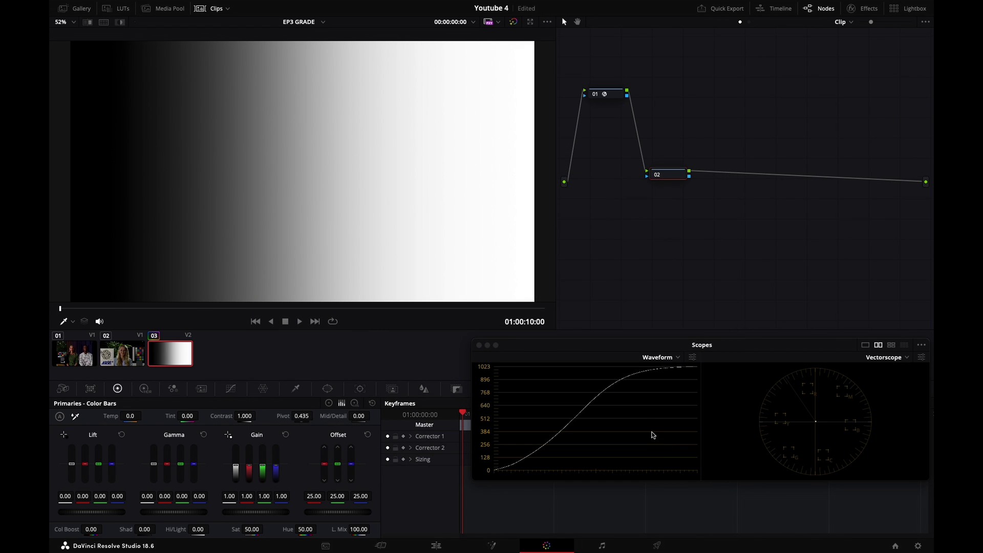
pyautogui.moveTo(695, 378)
pyautogui.mouseDown()
pyautogui.moveTo(645, 388)
pyautogui.moveTo(542, 462)
pyautogui.mouseUp()
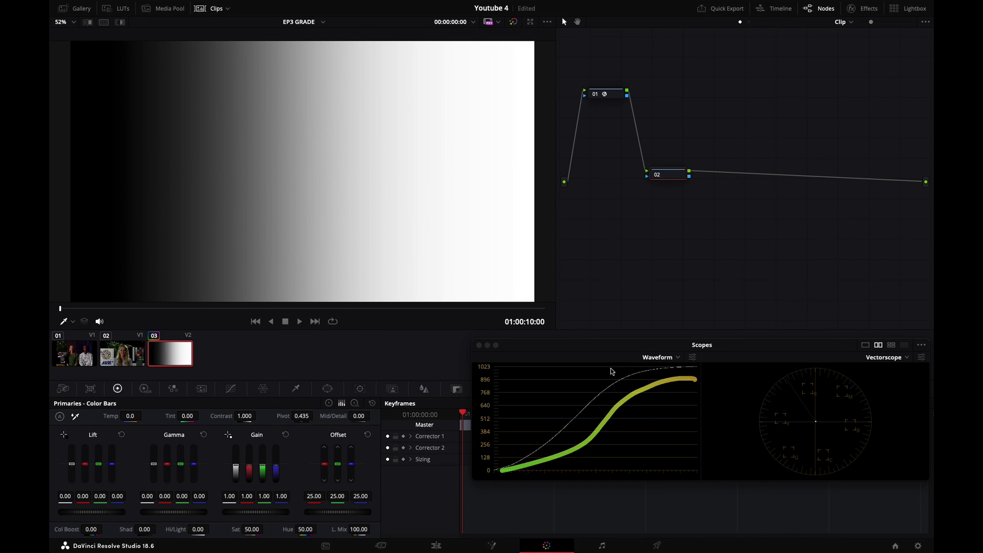
pyautogui.moveTo(612, 347)
pyautogui.mouseDown()
pyautogui.moveTo(648, 365)
pyautogui.moveTo(633, 377)
pyautogui.mouseUp()
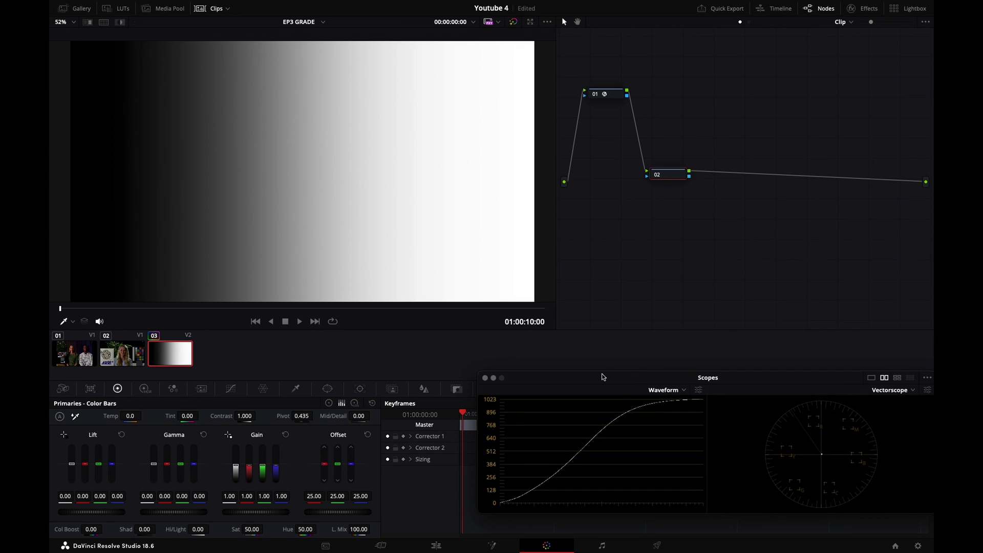
# Load the ARRI interview clip and toggle its 1.305-contrast node to compare.
pyautogui.click(85, 350)
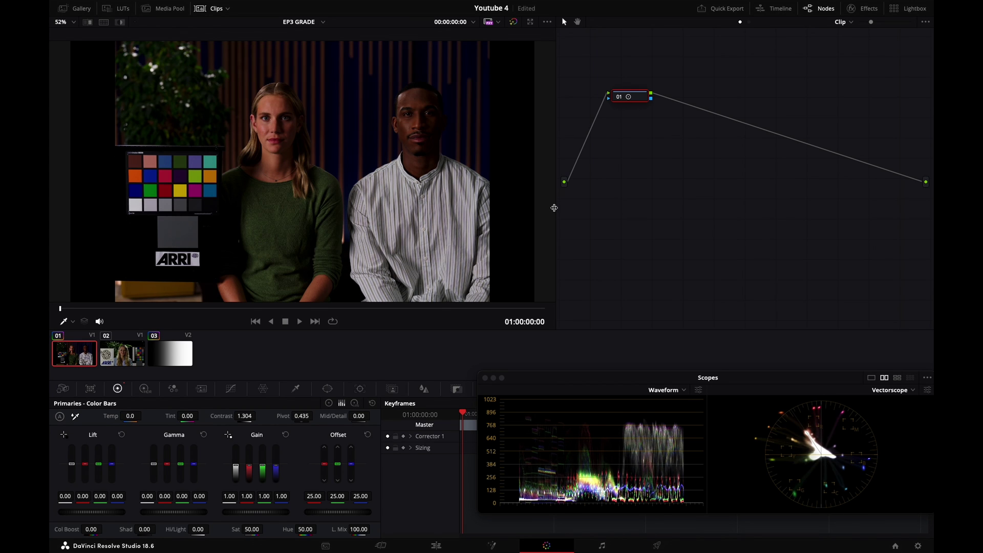
pyautogui.hotkey('ctrl', 'd')
pyautogui.hotkey('ctrl', 'd')
# Untick 'Use S-curve for contrast' in General Options and save the project settings.
pyautogui.click(917, 546)
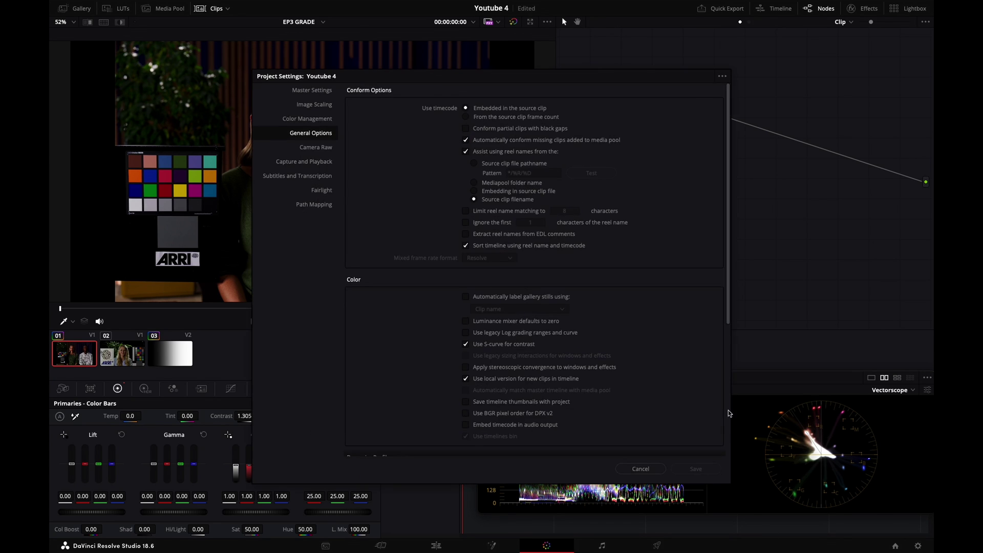
pyautogui.moveTo(455, 78); pyautogui.dragTo(691, 32)
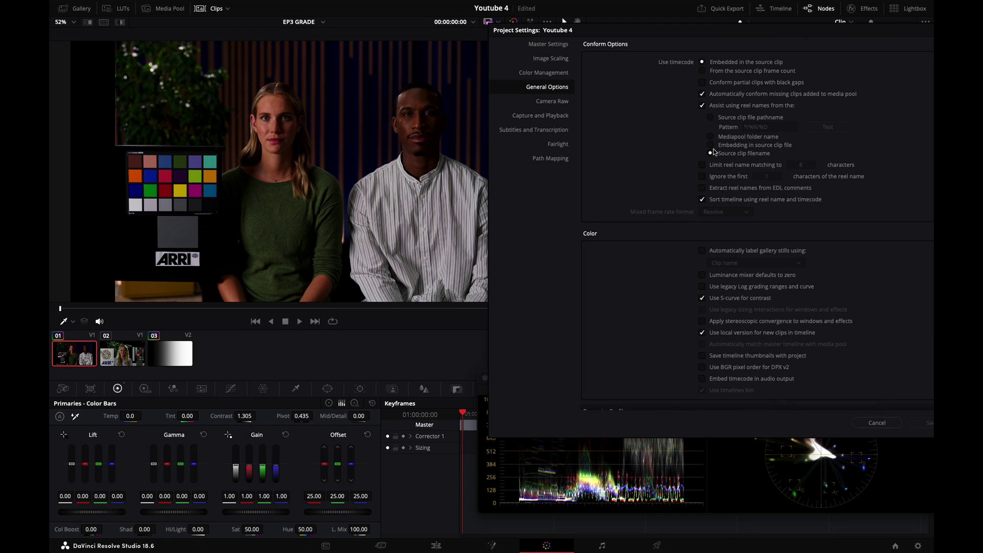
pyautogui.click(707, 300)
pyautogui.click(926, 425)
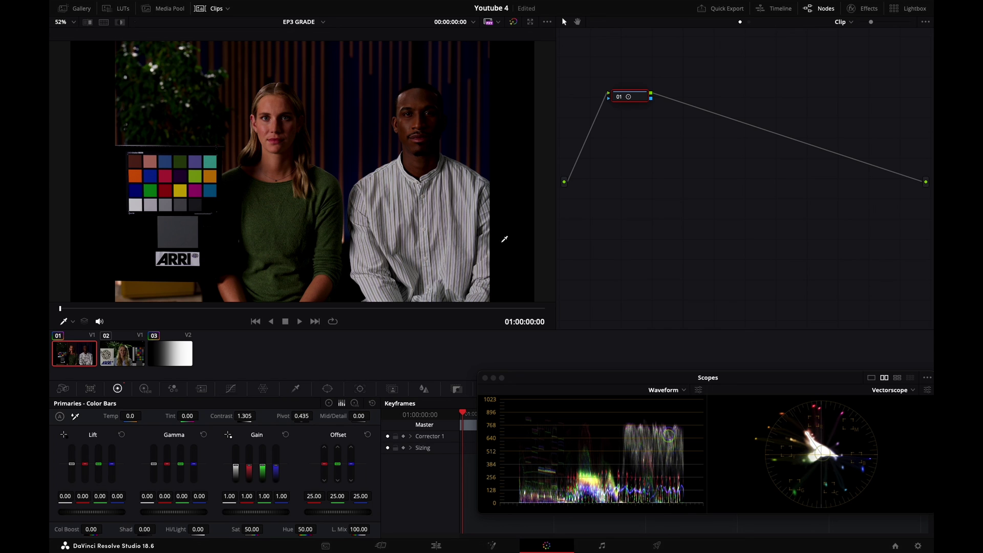
# Re-tick 'Use S-curve for contrast' in General Options and save the settings.
pyautogui.click(919, 547)
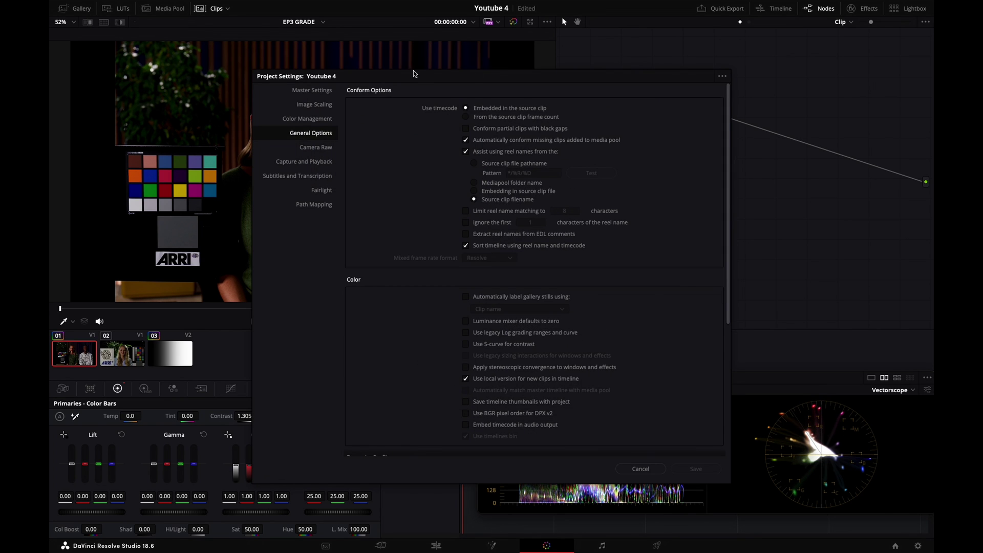
pyautogui.moveTo(413, 79); pyautogui.dragTo(626, 23)
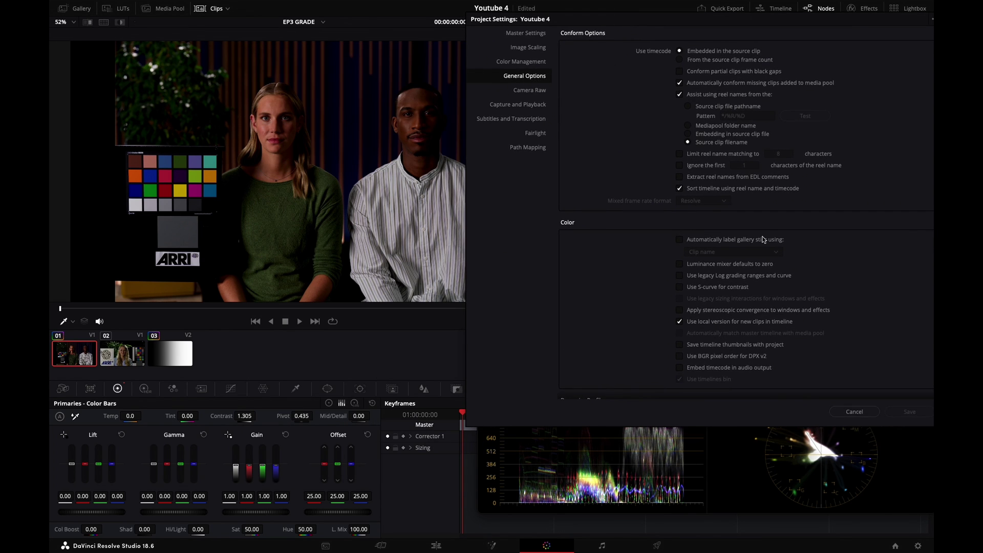
pyautogui.click(714, 288)
pyautogui.click(910, 412)
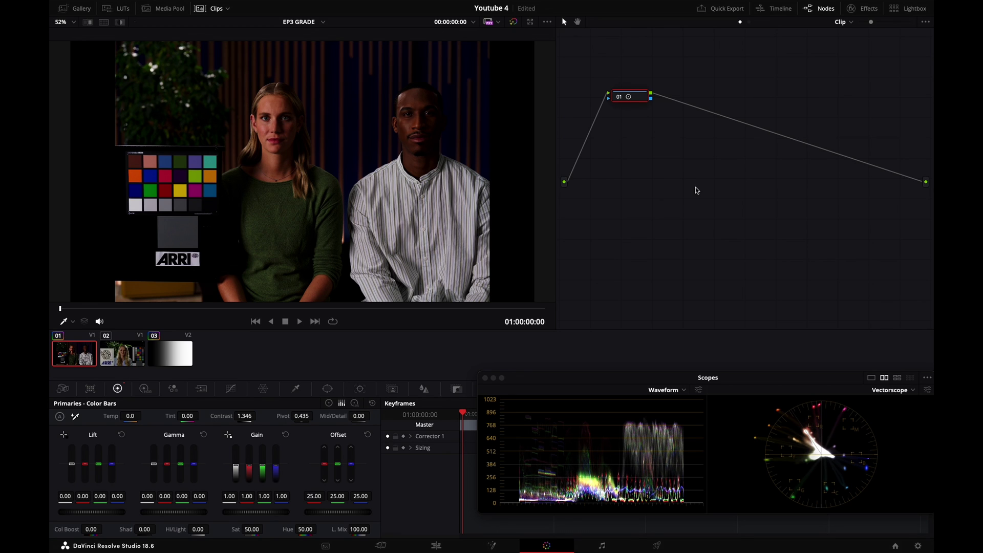
# Reset the clip node's grade, view the 1.266-contrast timeline node, then return to the clip node.
pyautogui.hotkey('ctrl', 'Home')
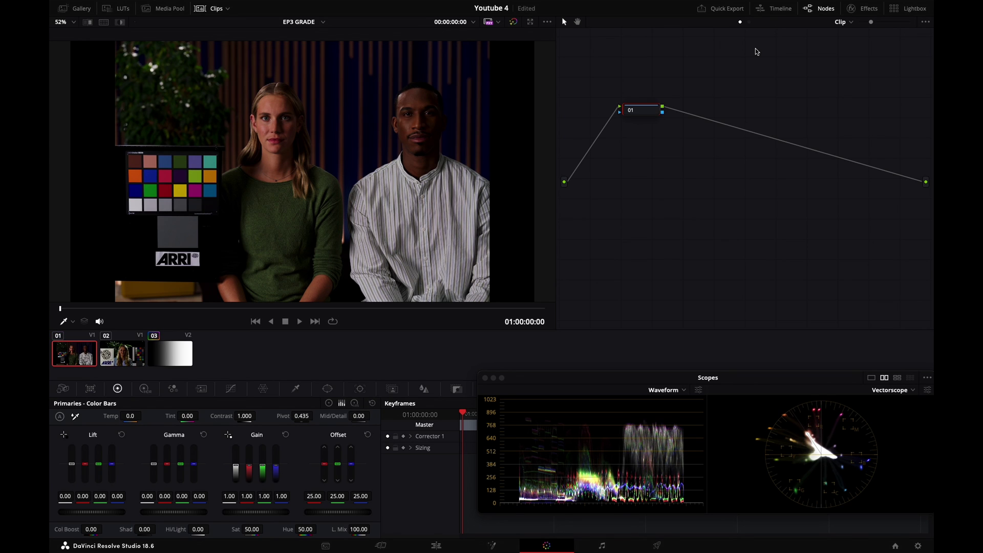
pyautogui.click(749, 22)
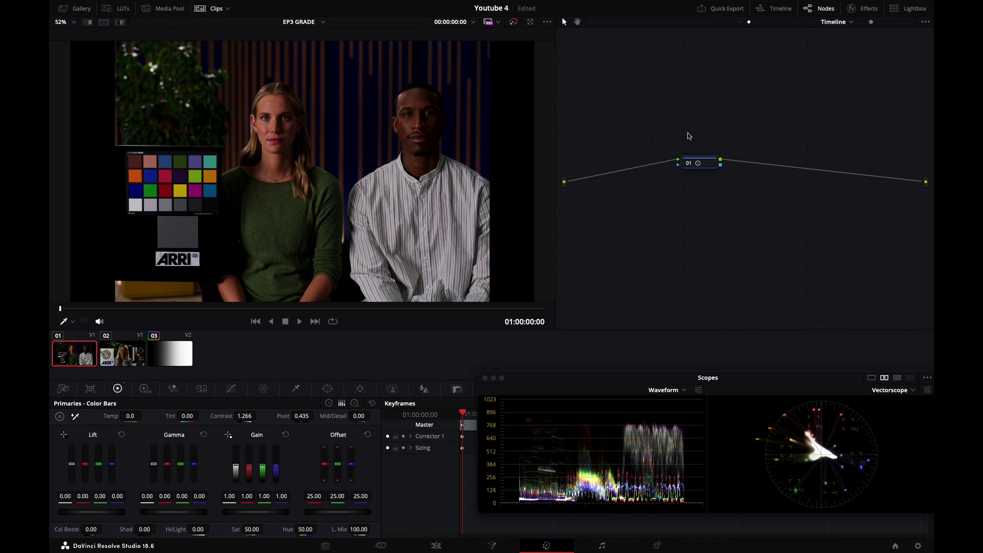
pyautogui.click(740, 22)
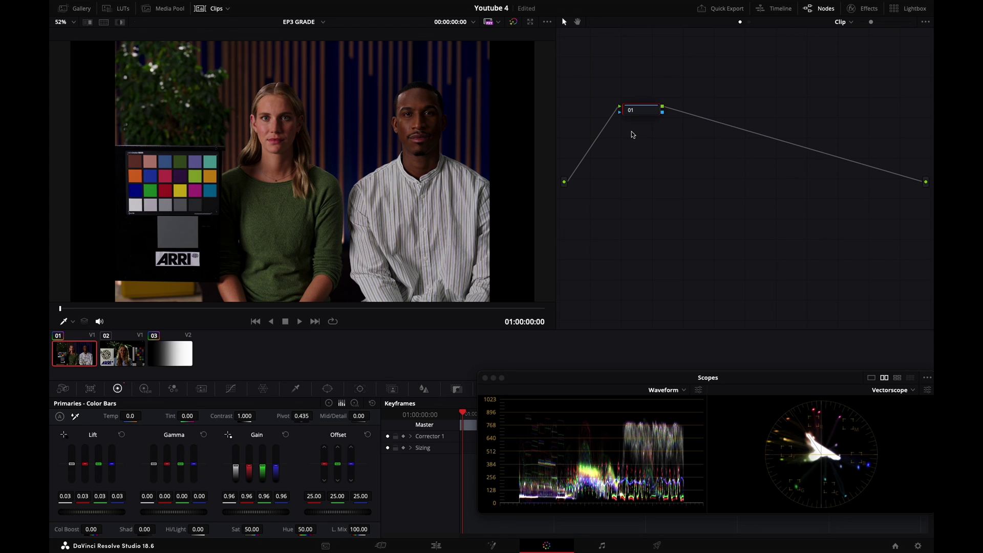
# Toggle the clip node off and on, then likewise toggle the 1.266-contrast timeline node.
pyautogui.hotkey('ctrl', 'd')
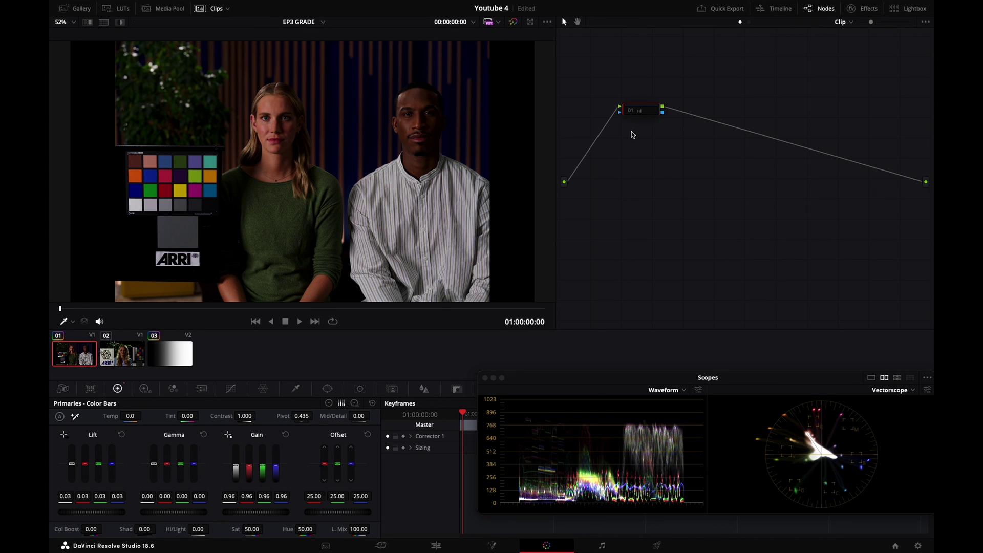
pyautogui.hotkey('ctrl', 'd')
pyautogui.hotkey('ctrl', 'd')
pyautogui.hotkey('ctrl', 'd')
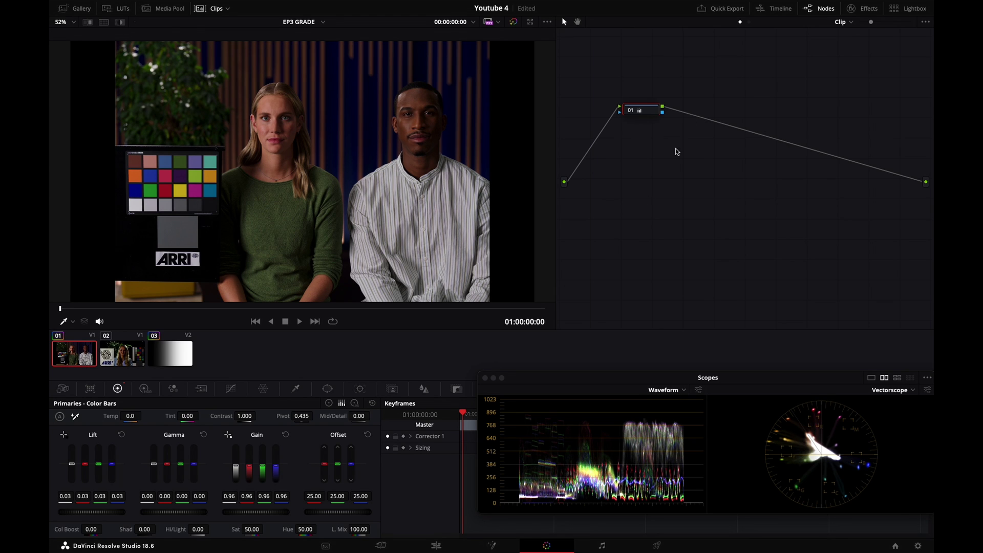
pyautogui.click(749, 22)
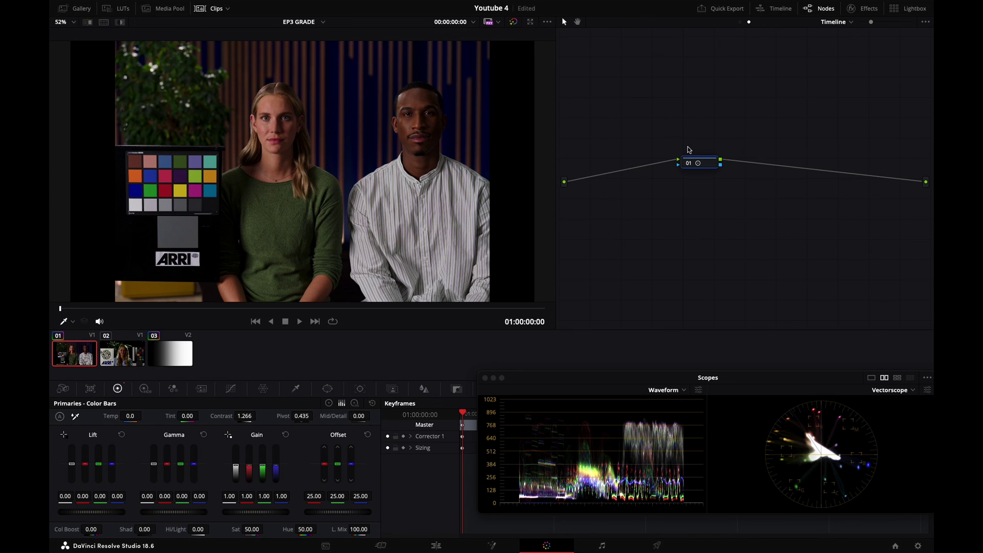
pyautogui.hotkey('ctrl', 'd')
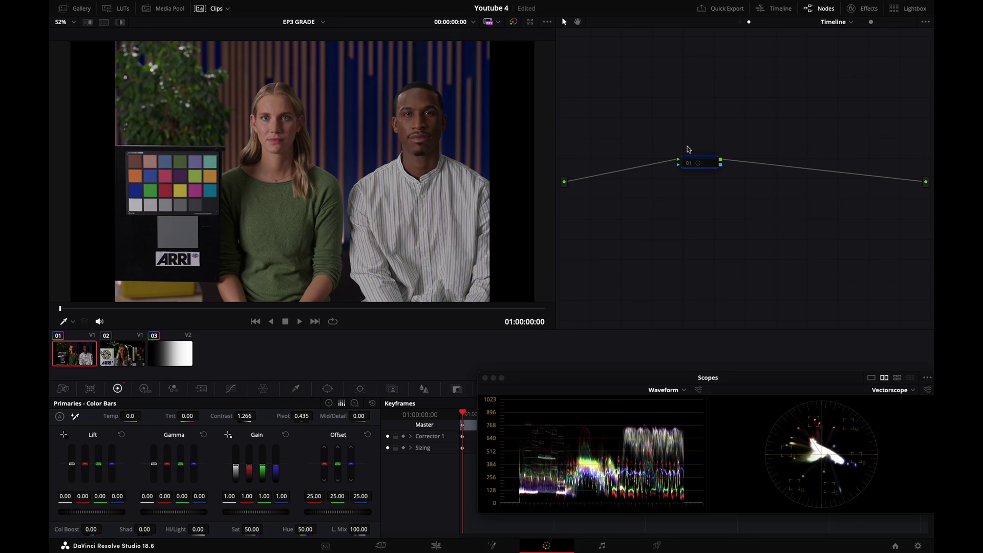
pyautogui.hotkey('ctrl', 'd')
pyautogui.hotkey('ctrl', 'd')
pyautogui.hotkey('ctrl', 'd')
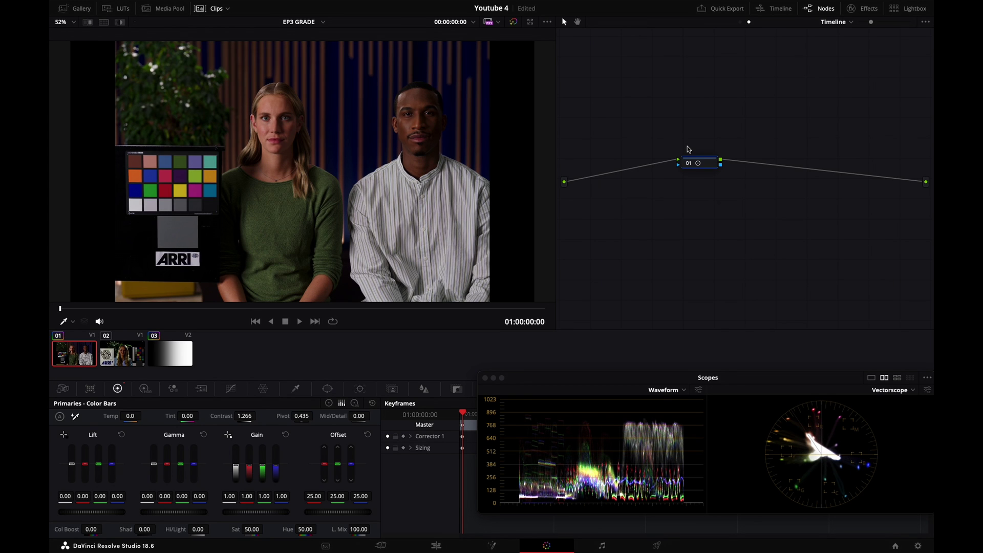
pyautogui.moveTo(736, 106); pyautogui.dragTo(669, 153)
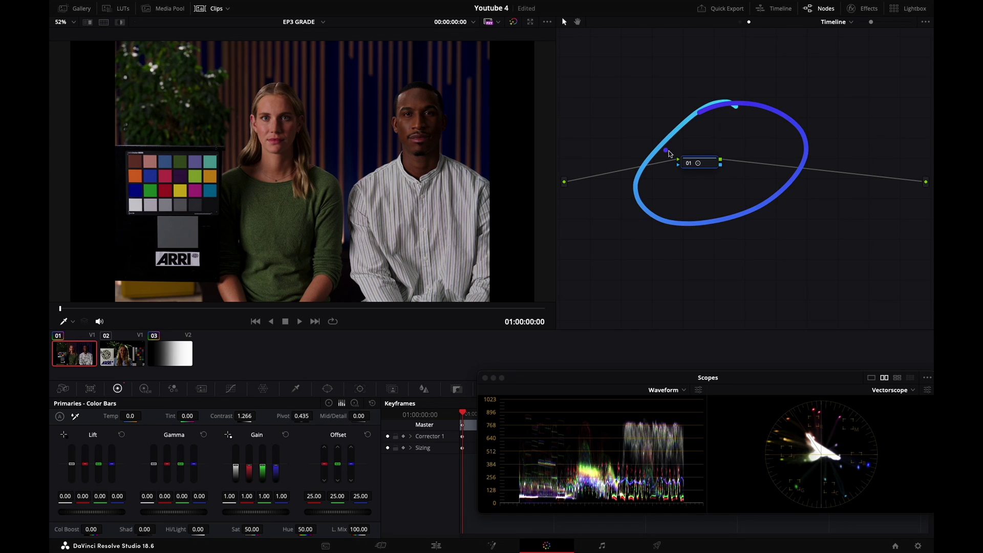